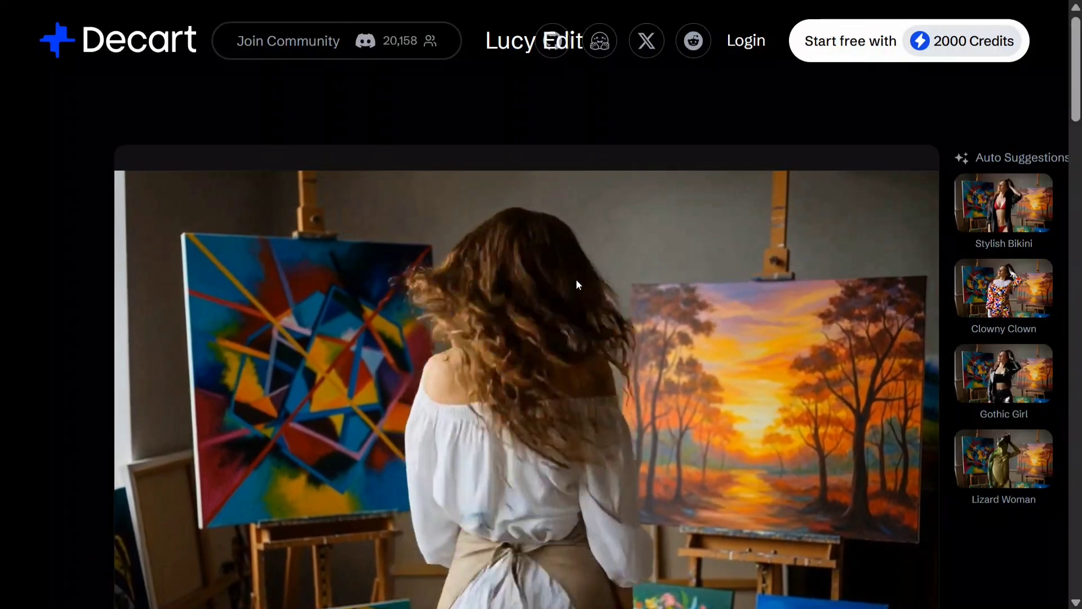
Scroll to the painter example's prompt box and click into it so the account signs in with 2000 credits.
{"action": "scroll", "coordinate": [442, 193], "scroll_direction": "down", "scroll_amount": 3}
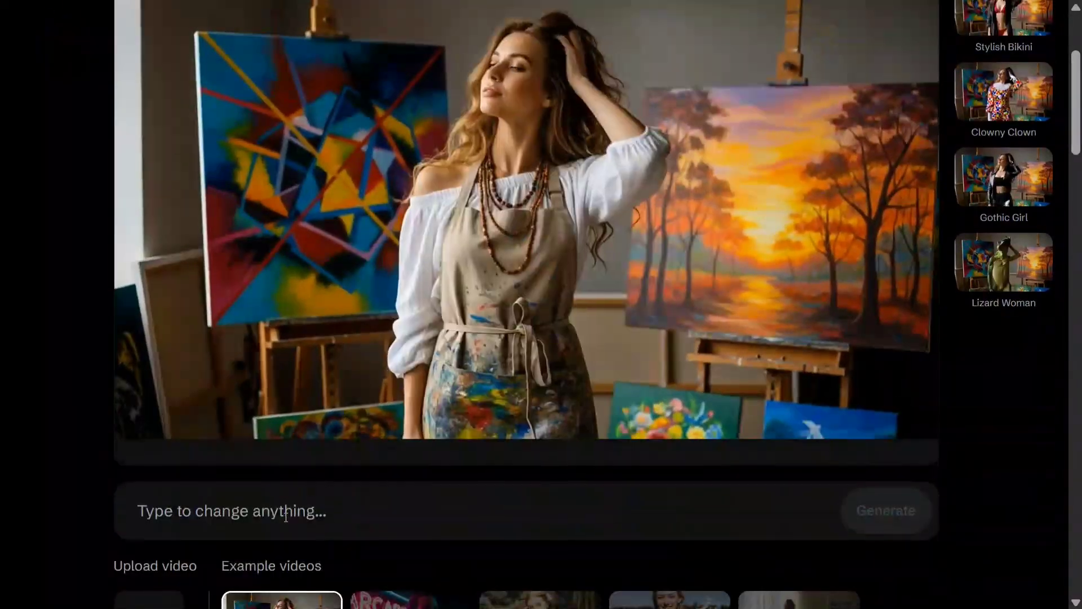
{"action": "left_click", "coordinate": [286, 517]}
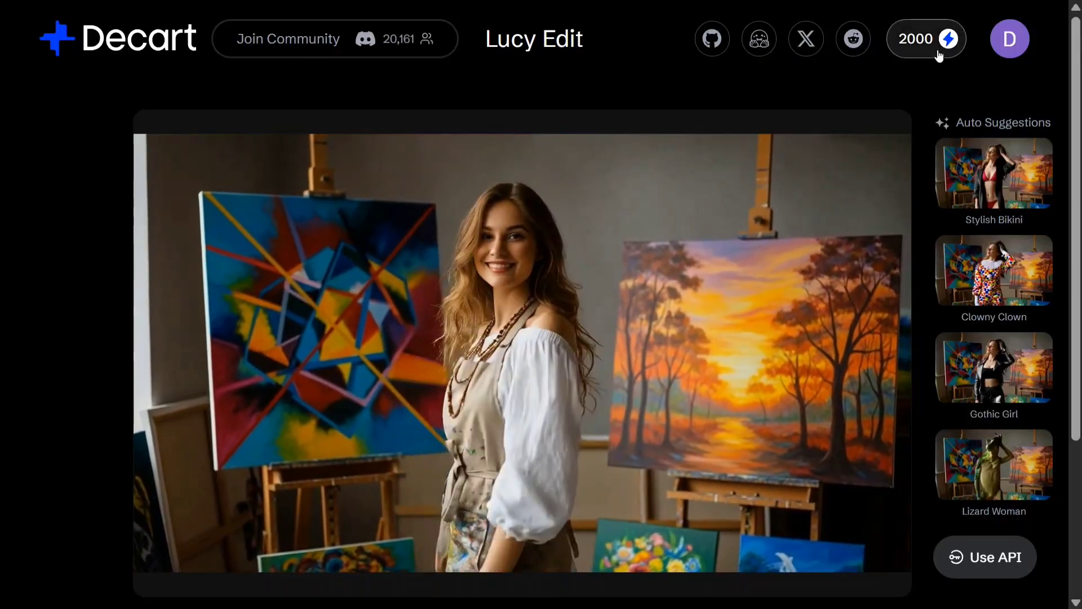
{"action": "scroll", "coordinate": [526, 388], "scroll_direction": "down", "scroll_amount": 3}
Paste the black dress and gloomy background painting prompt and generate it for 75 credits.
{"action": "left_click", "coordinate": [253, 456]}
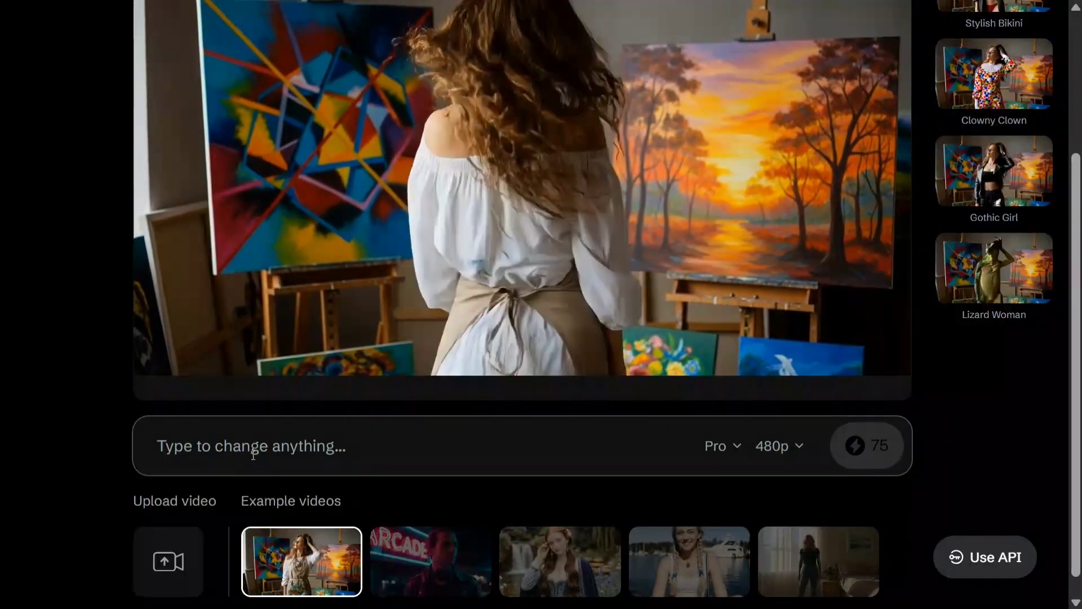
{"action": "key", "text": "ctrl+v"}
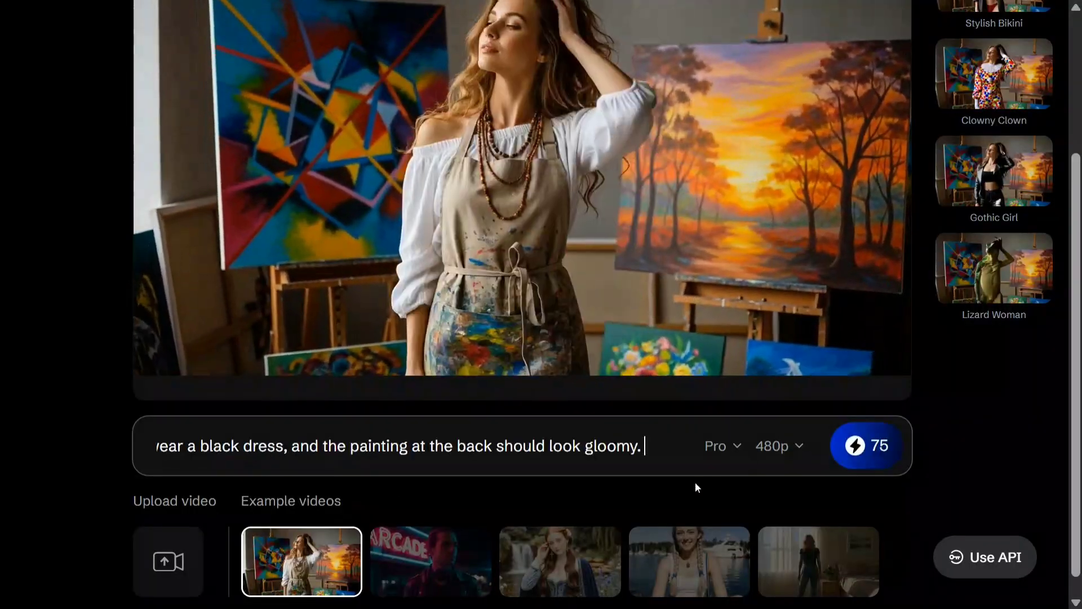
{"action": "left_click", "coordinate": [855, 457]}
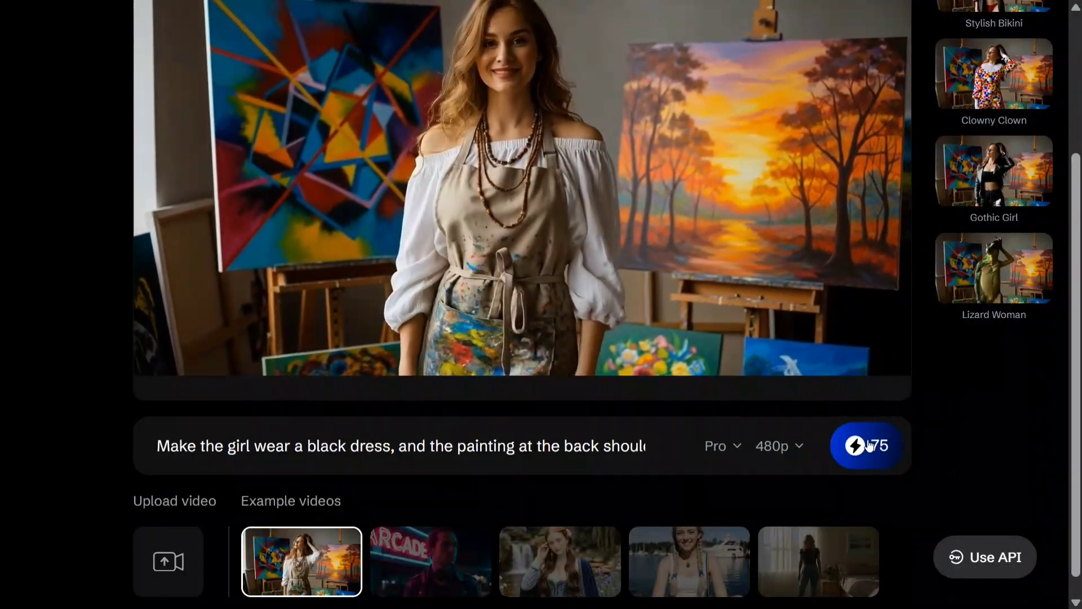
{"action": "left_click", "coordinate": [868, 446]}
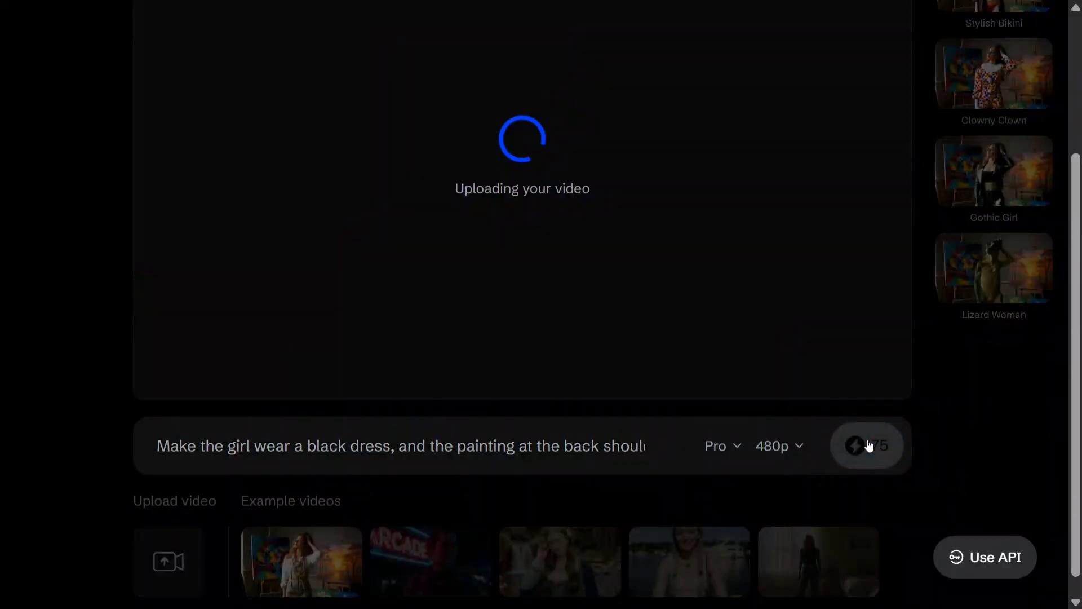
Scroll to view the black satin dress result and the Edit history thumbnails.
{"action": "scroll", "coordinate": [522, 353], "scroll_direction": "up", "scroll_amount": 2}
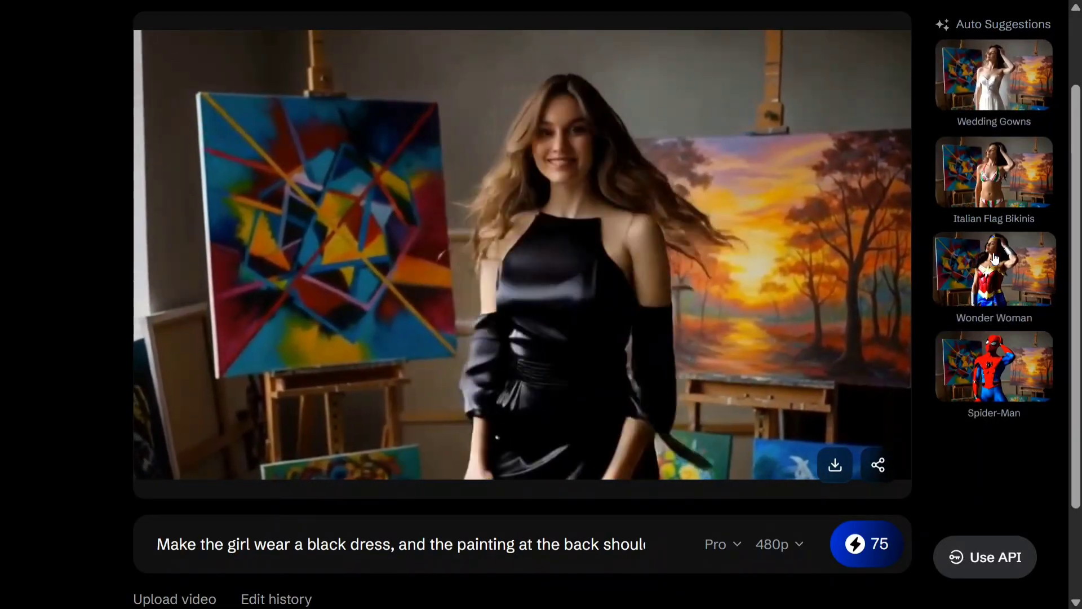
{"action": "scroll", "coordinate": [704, 341], "scroll_direction": "down", "scroll_amount": 1}
{"action": "scroll", "coordinate": [702, 337], "scroll_direction": "down", "scroll_amount": 2}
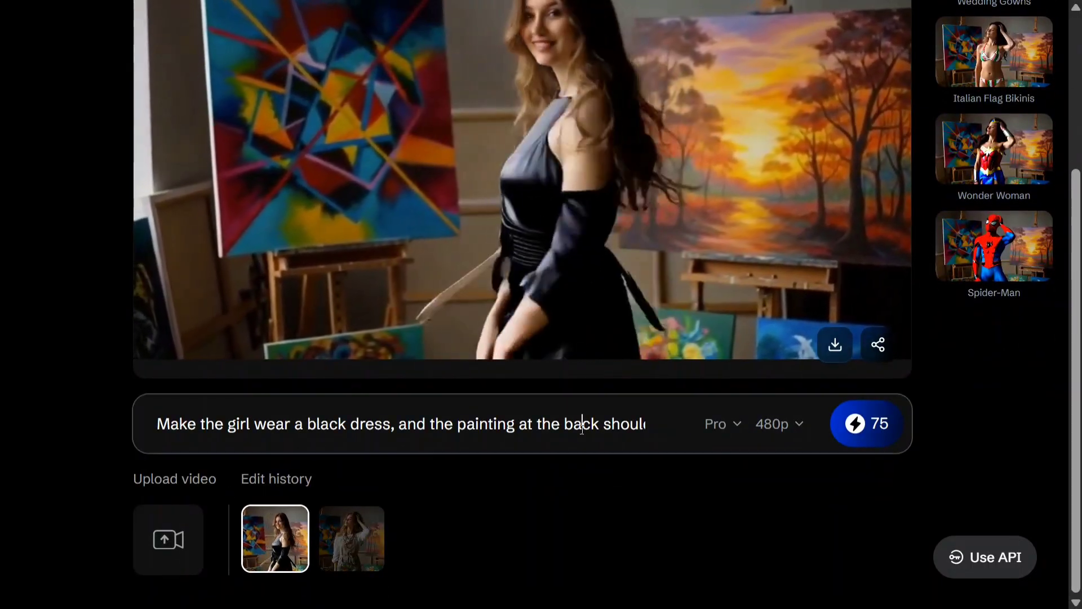
Replace the old prompt with the girl-holding-a-flower request and generate it.
{"action": "key", "text": "ctrl+a"}
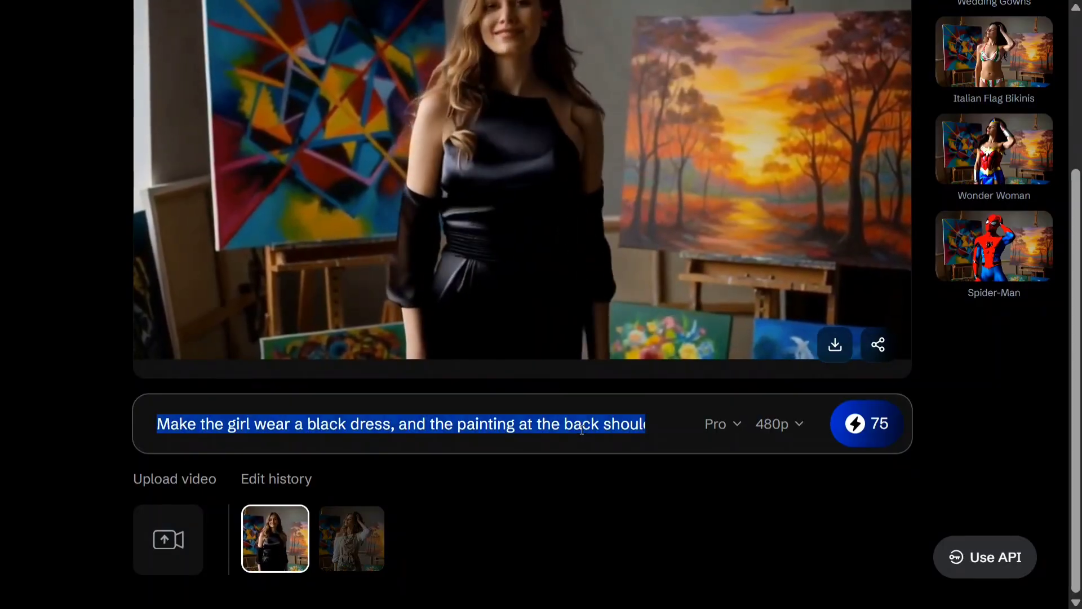
{"action": "key", "text": "BackSpace"}
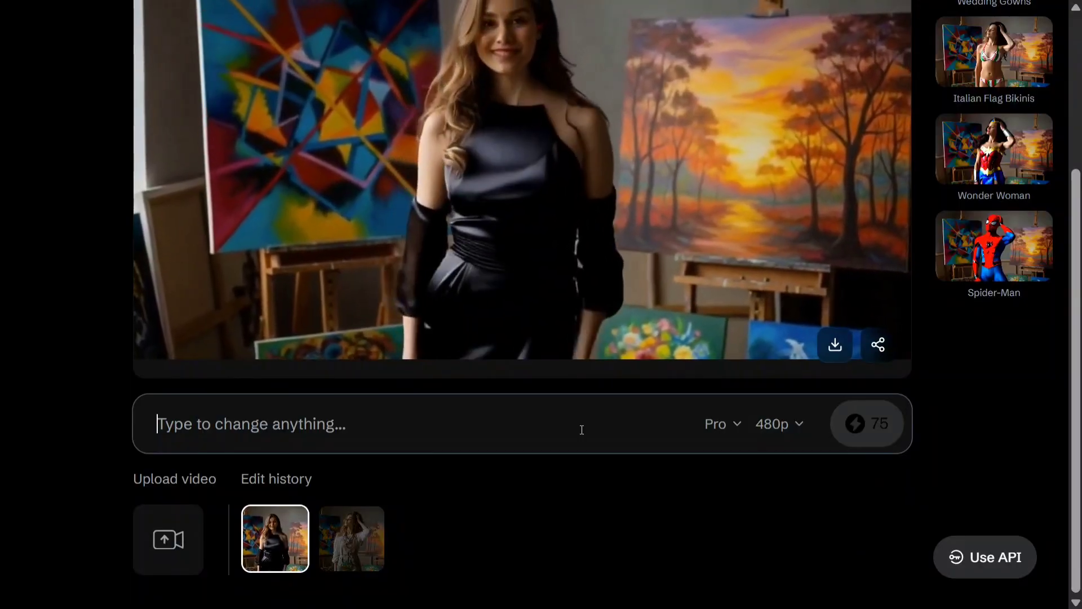
{"action": "type", "text": "Make the girl hold a flower in the video."}
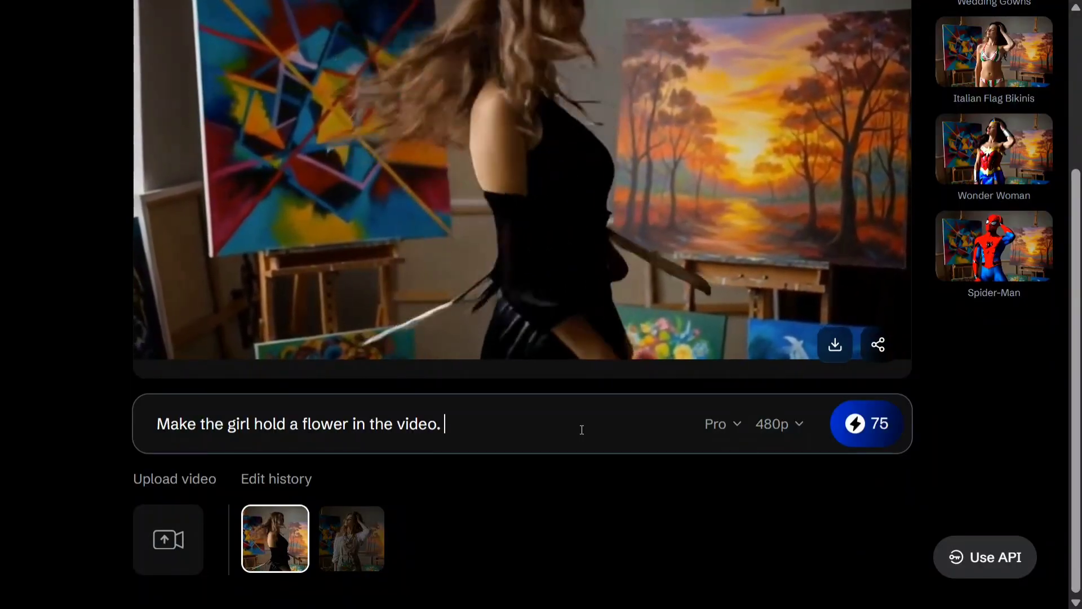
{"action": "scroll", "coordinate": [879, 536], "scroll_direction": "up", "scroll_amount": 2}
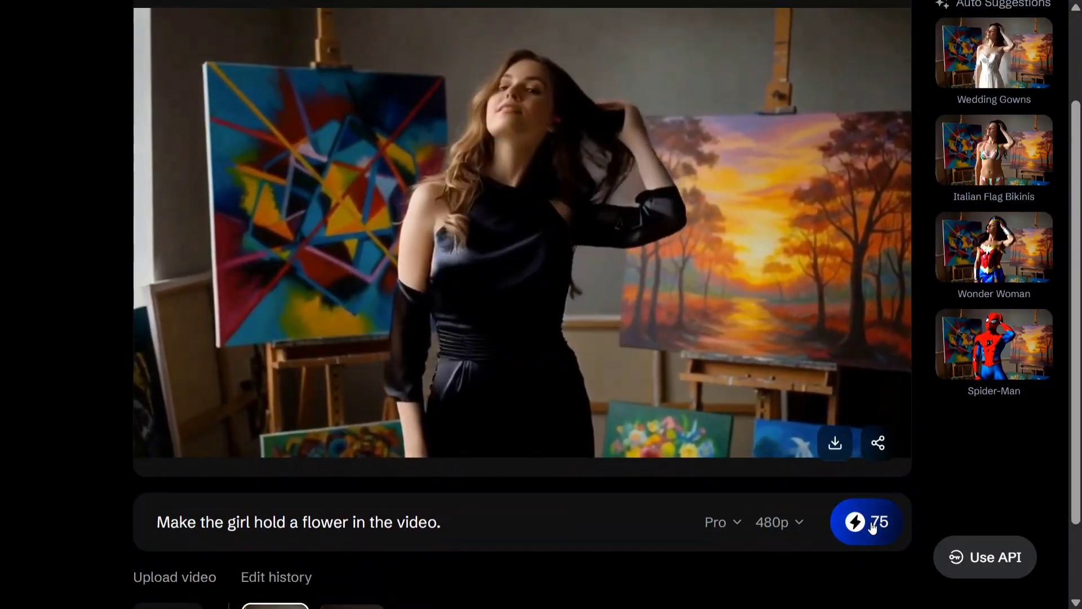
{"action": "left_click", "coordinate": [873, 528]}
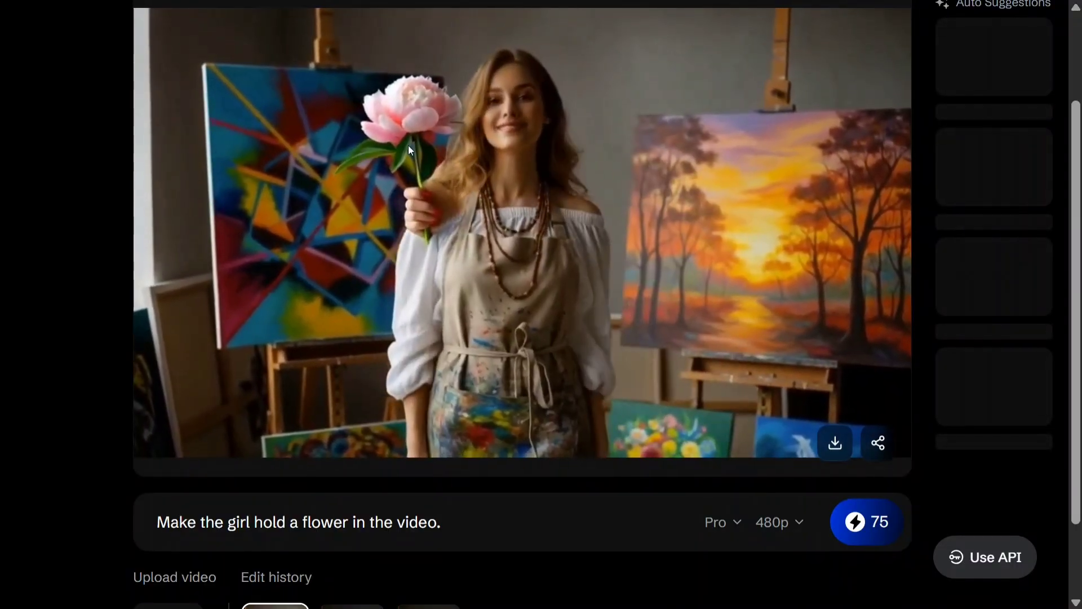
Scroll over the pink-flower result, then return to the Lucy Edit start page via the Decart logo.
{"action": "scroll", "coordinate": [556, 183], "scroll_direction": "up", "scroll_amount": 2}
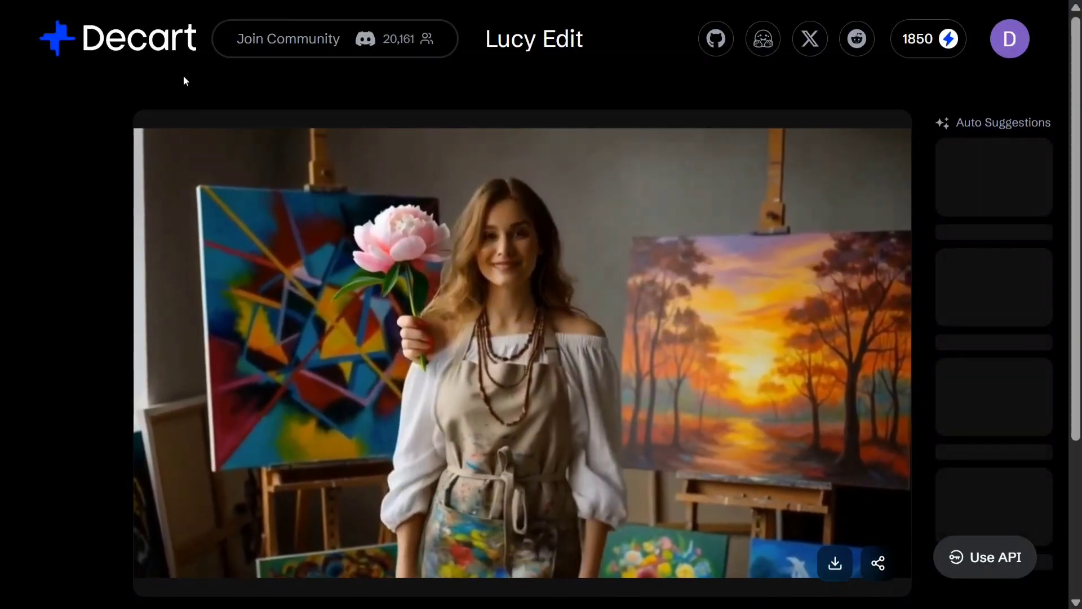
{"action": "left_click", "coordinate": [172, 58]}
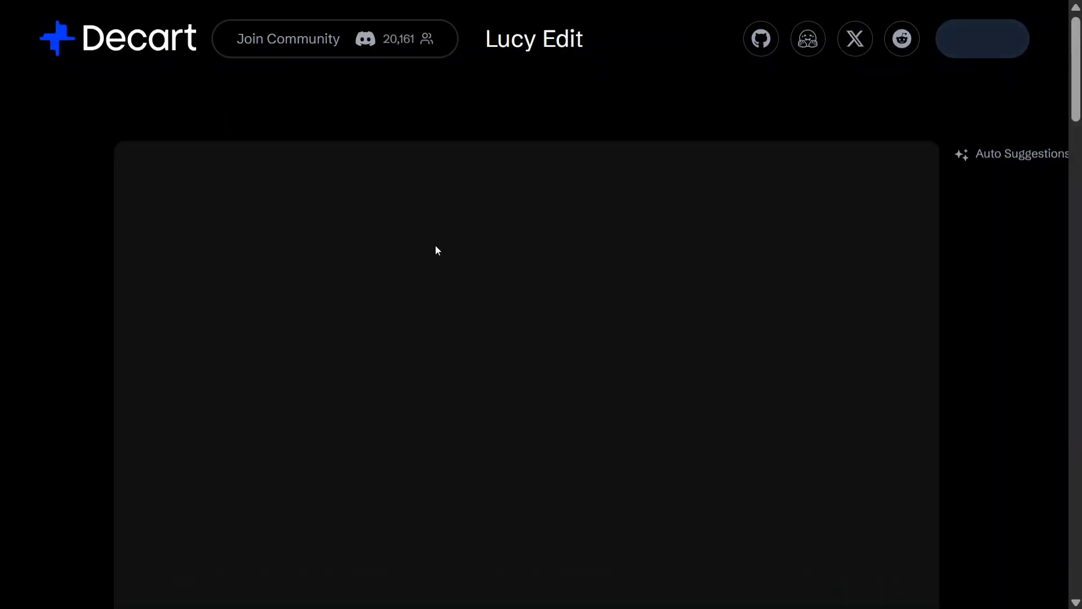
Load the ARCADE example, paste the white headphones and goggles prompt, and set output to 480p.
{"action": "scroll", "coordinate": [436, 245], "scroll_direction": "down", "scroll_amount": 9}
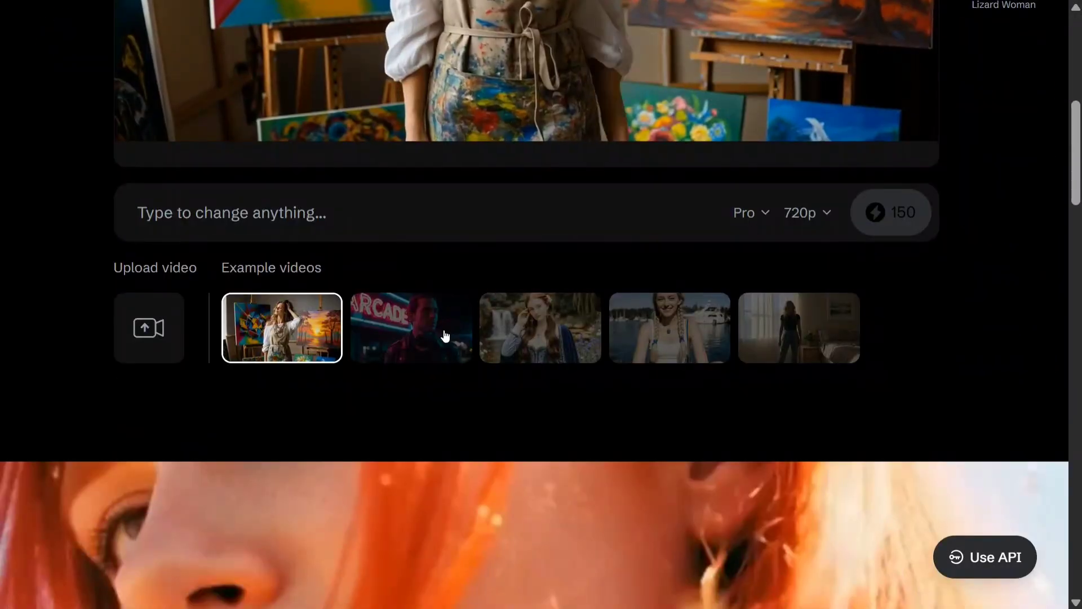
{"action": "left_click", "coordinate": [387, 341]}
{"action": "scroll", "coordinate": [401, 372], "scroll_direction": "up", "scroll_amount": 5}
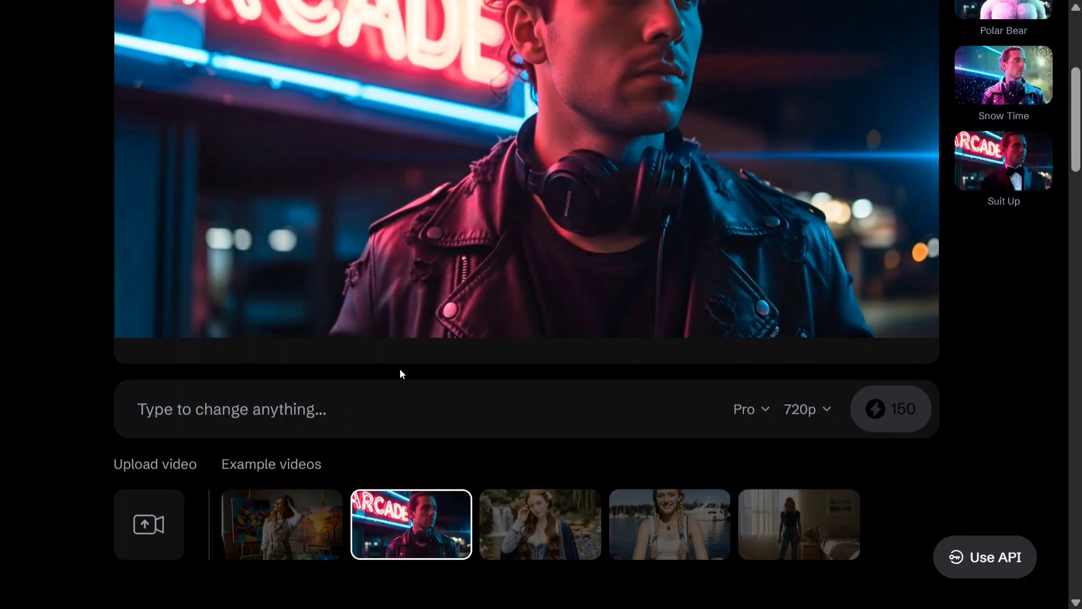
{"action": "left_click", "coordinate": [240, 508]}
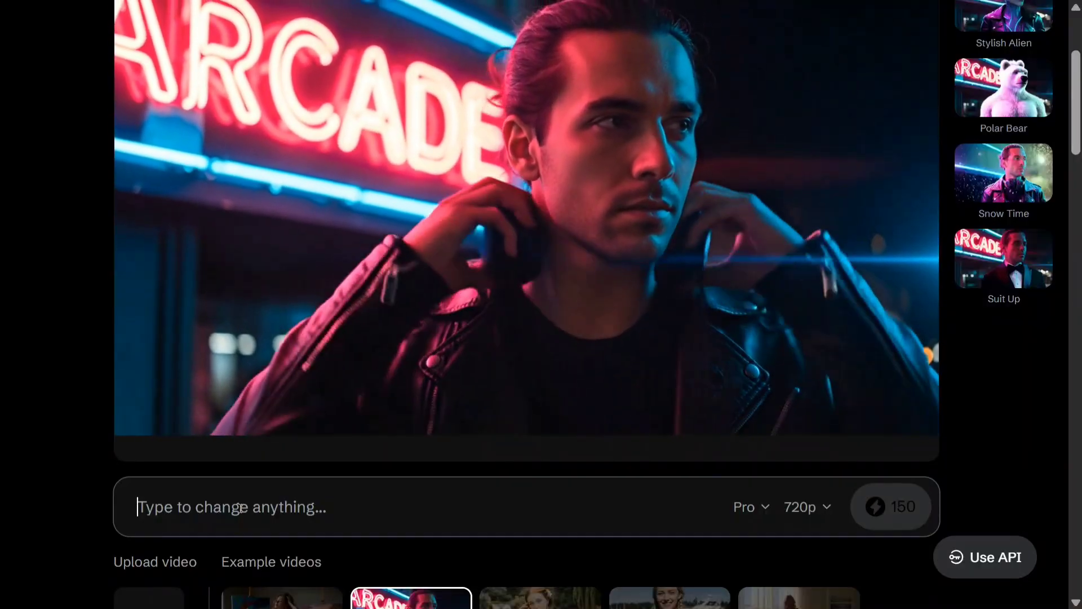
{"action": "key", "text": "ctrl+v"}
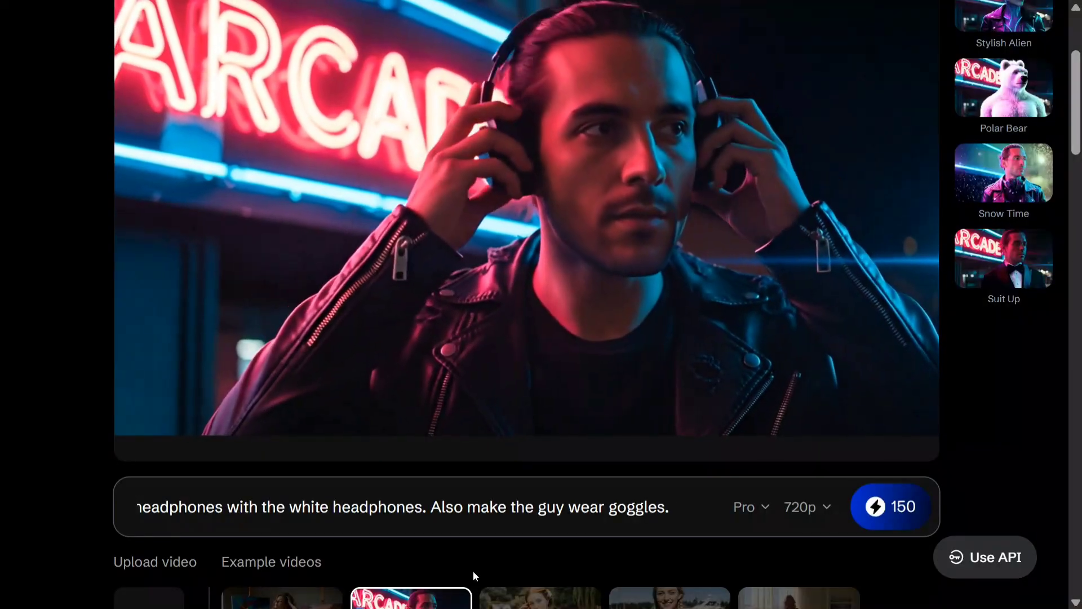
{"action": "left_click", "coordinate": [818, 508]}
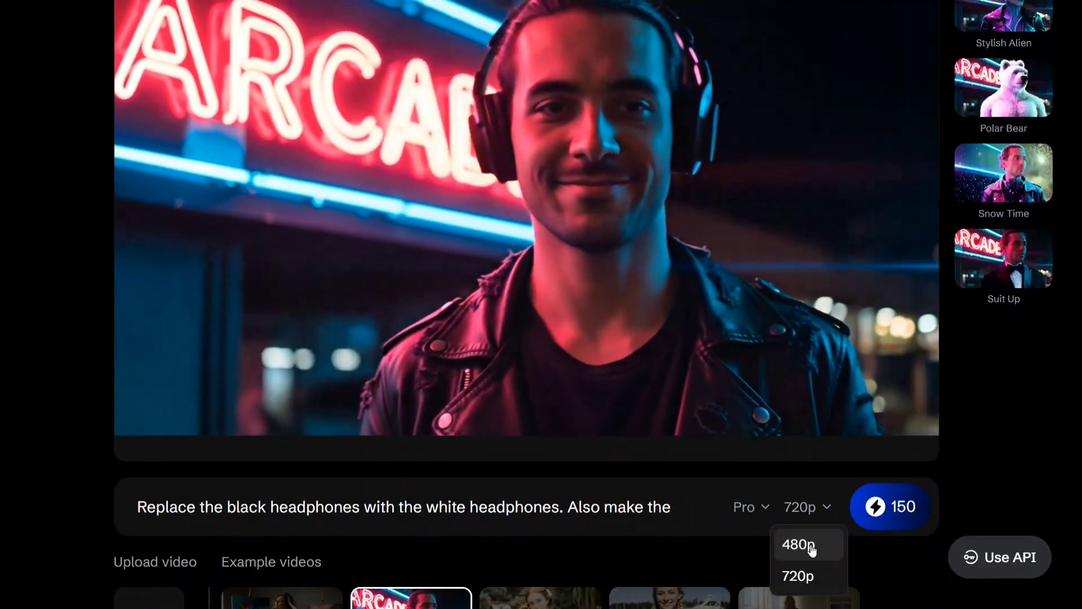
{"action": "left_click", "coordinate": [810, 554]}
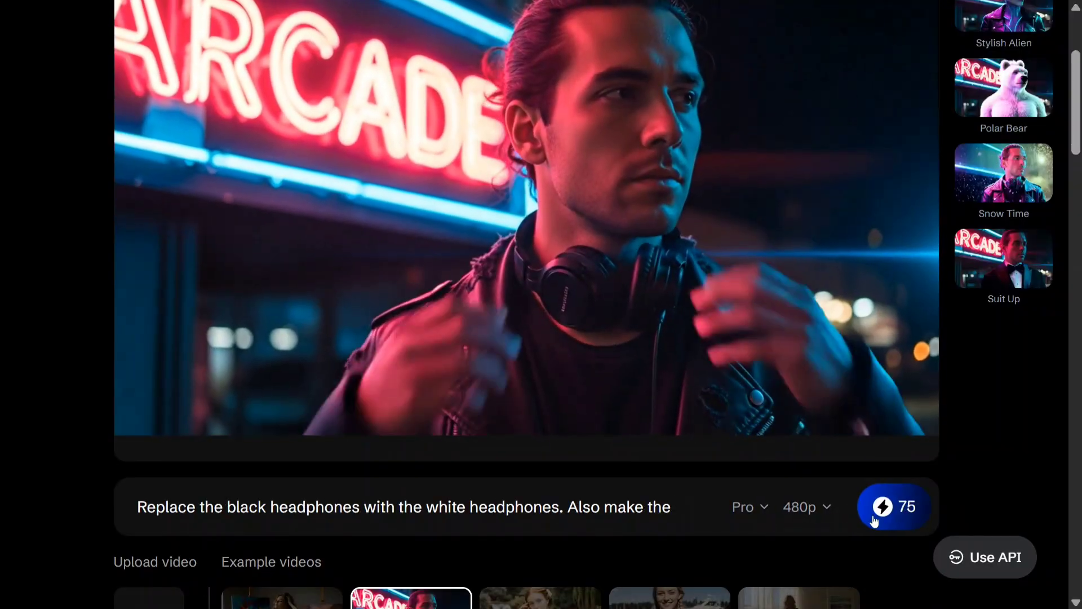
Generate the 75-credit ARCADE edit adding white headphones and goggles to the man.
{"action": "left_click", "coordinate": [883, 508]}
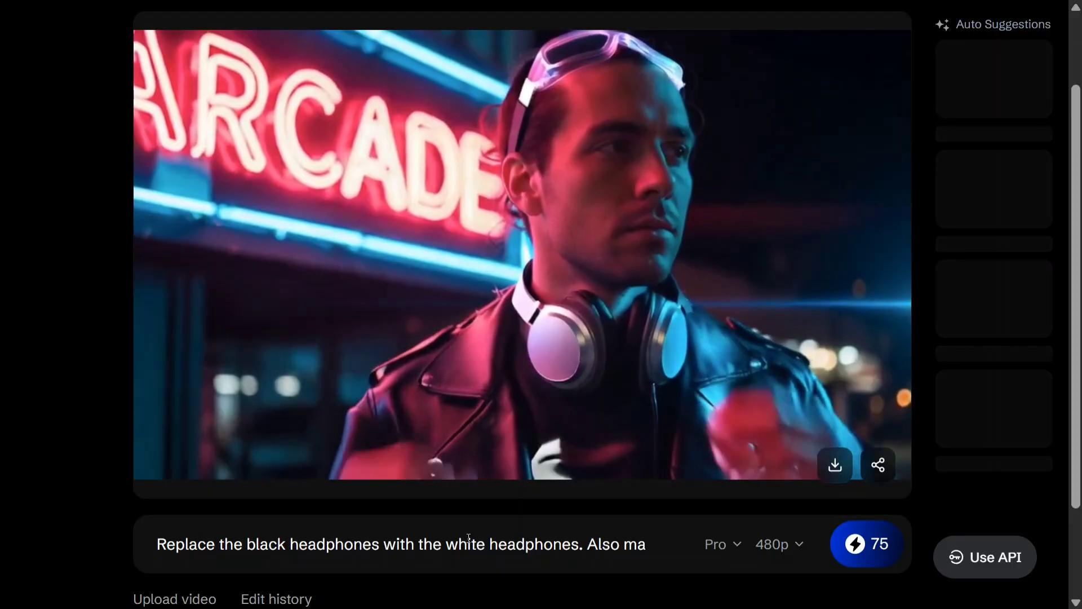
{"action": "left_click", "coordinate": [468, 542]}
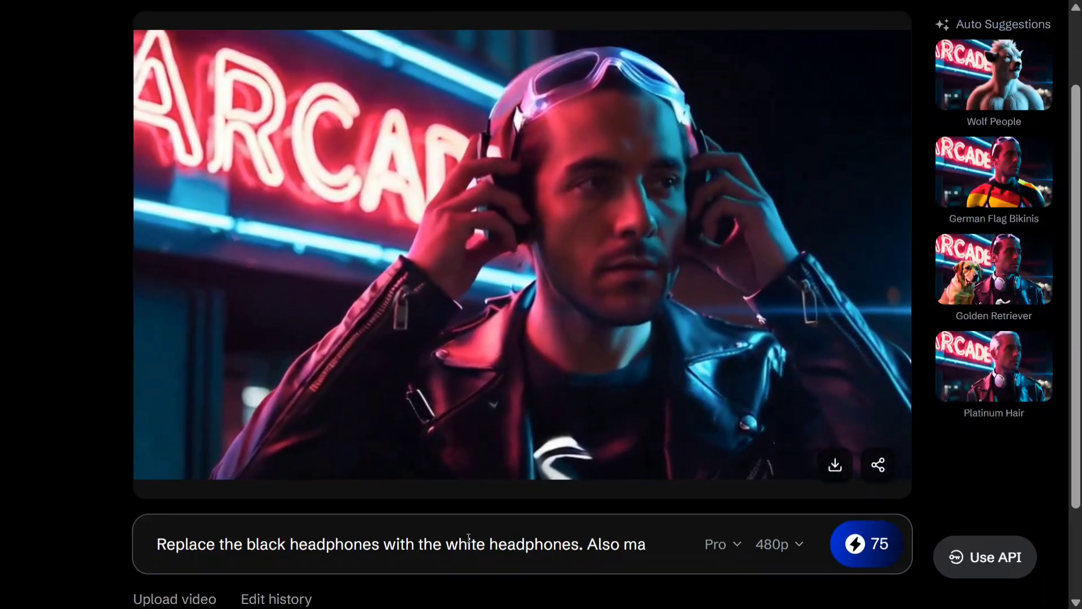
Clear the headphones prompt for the sunny morning, blue-shirt version and check Edit history.
{"action": "key", "text": "ctrl+a"}
{"action": "key", "text": "BackSpace"}
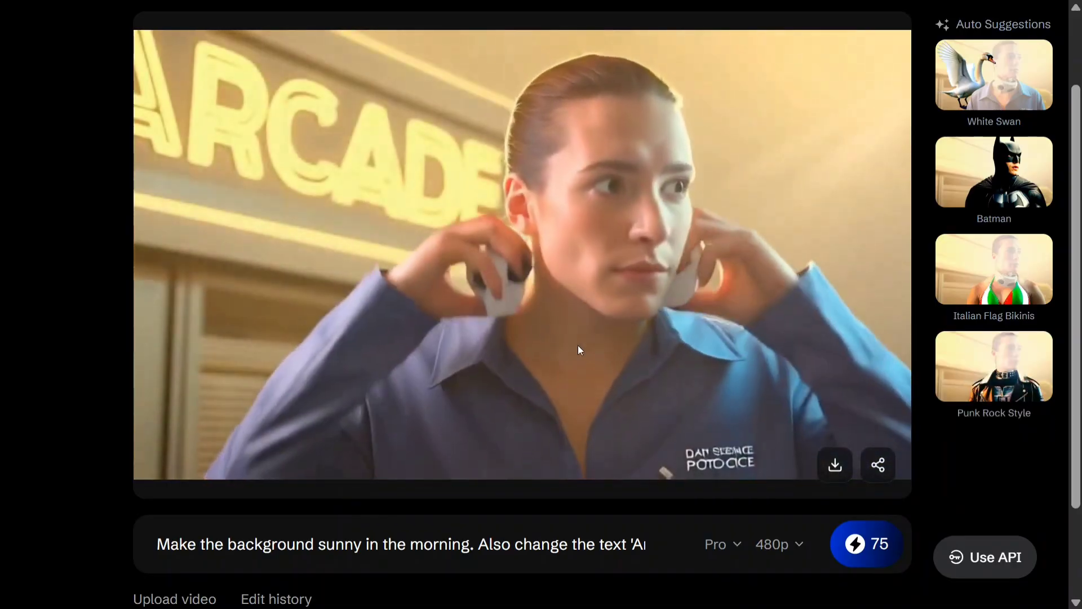
{"action": "scroll", "coordinate": [536, 326], "scroll_direction": "down", "scroll_amount": 2}
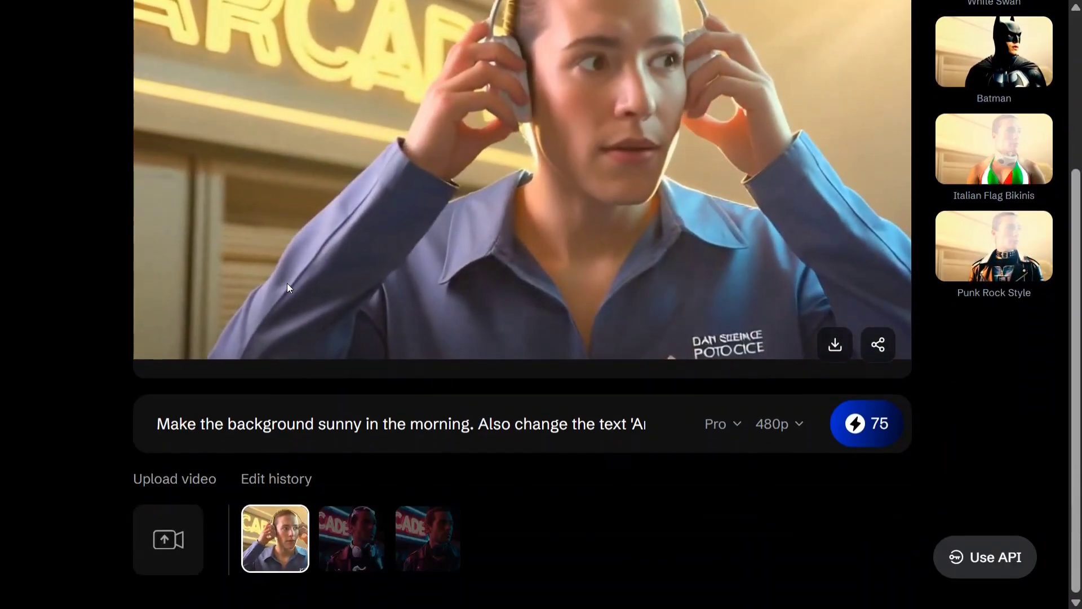
{"action": "scroll", "coordinate": [288, 288], "scroll_direction": "up", "scroll_amount": 4}
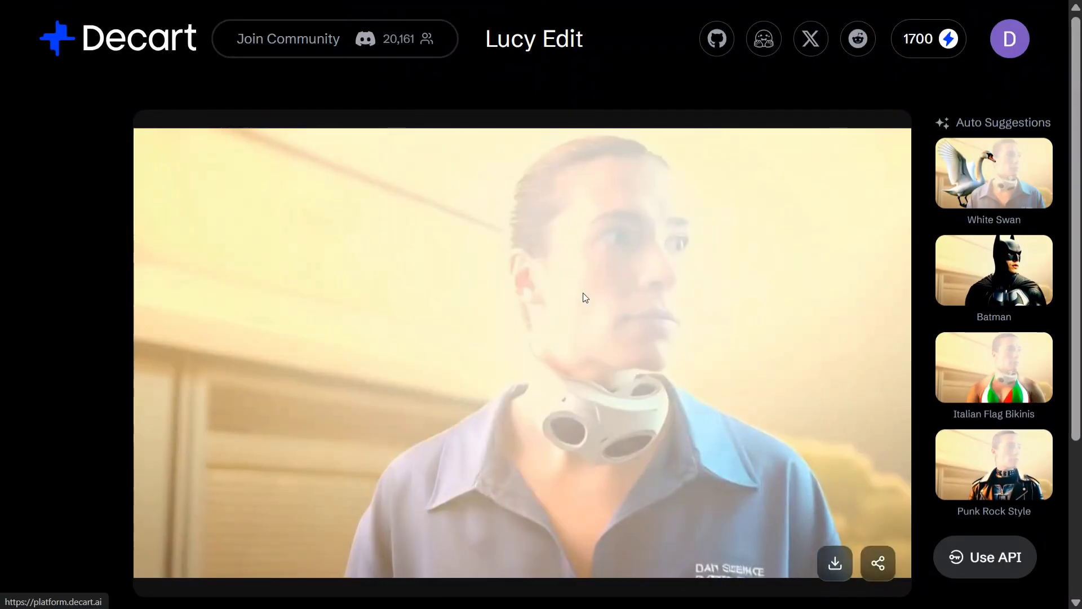
Reload the page and load the braided girl by the harbour example video.
{"action": "key", "text": "F5"}
{"action": "scroll", "coordinate": [657, 404], "scroll_direction": "down", "scroll_amount": 5}
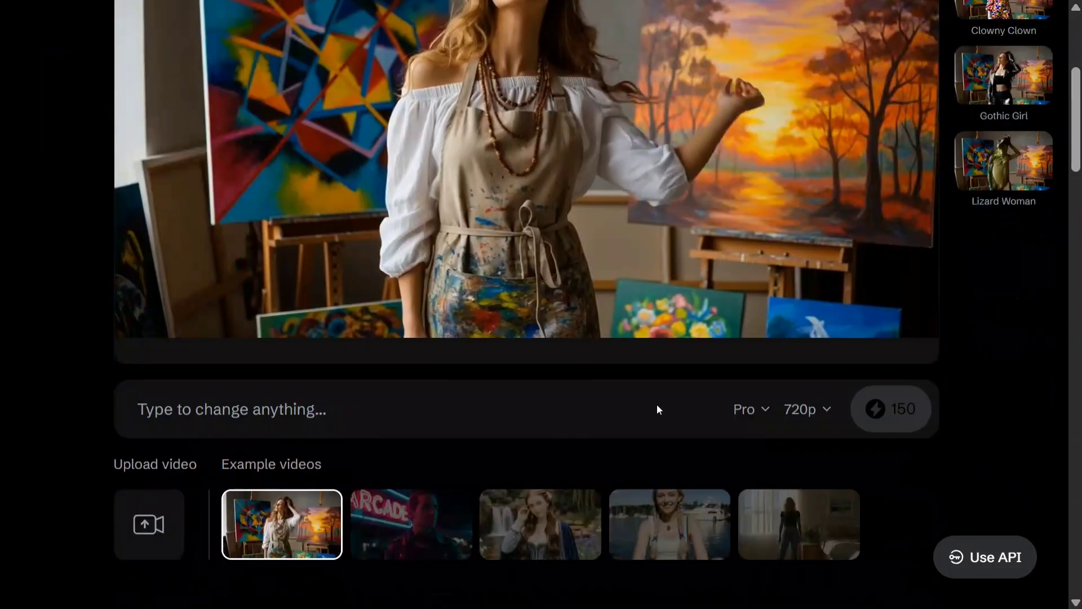
{"action": "scroll", "coordinate": [693, 426], "scroll_direction": "down", "scroll_amount": 2}
{"action": "left_click", "coordinate": [757, 438]}
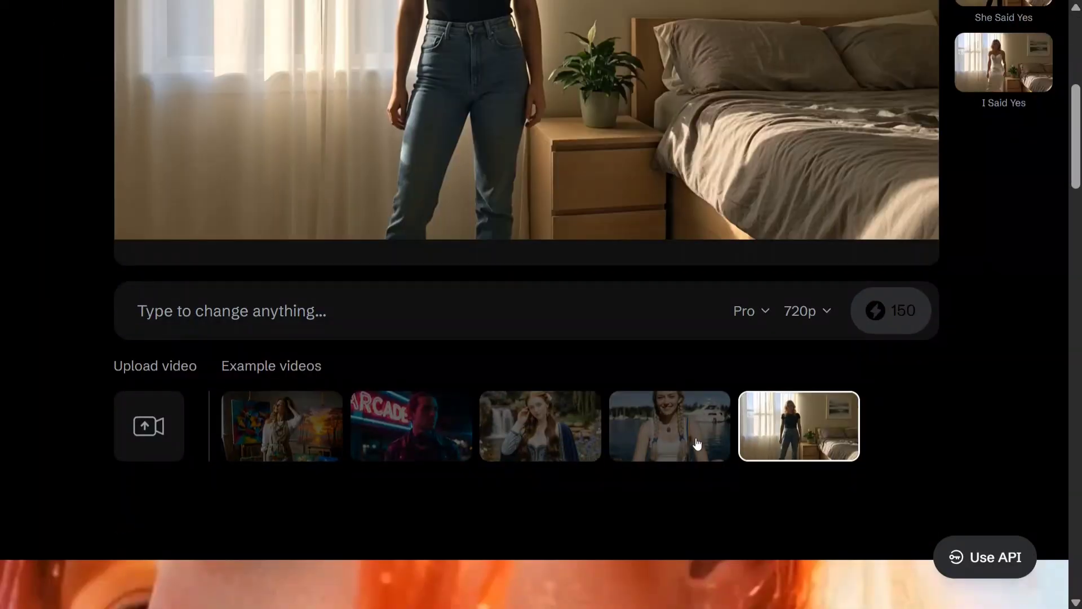
{"action": "left_click", "coordinate": [695, 444]}
{"action": "scroll", "coordinate": [694, 445], "scroll_direction": "up", "scroll_amount": 2}
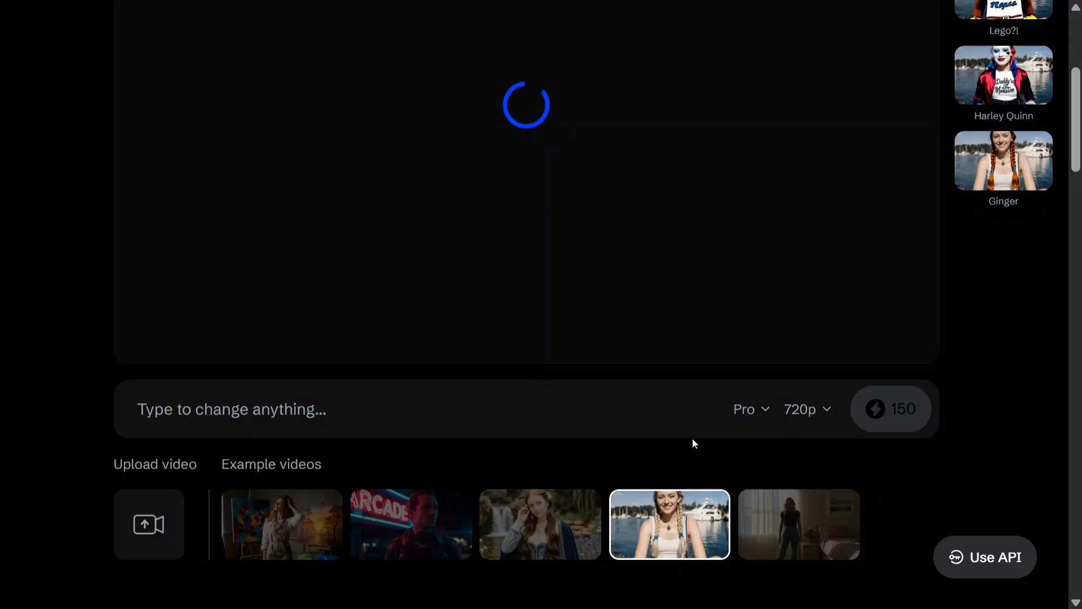
{"action": "scroll", "coordinate": [693, 443], "scroll_direction": "up", "scroll_amount": 2}
{"action": "scroll", "coordinate": [692, 444], "scroll_direction": "up", "scroll_amount": 2}
{"action": "scroll", "coordinate": [450, 536], "scroll_direction": "down", "scroll_amount": 2}
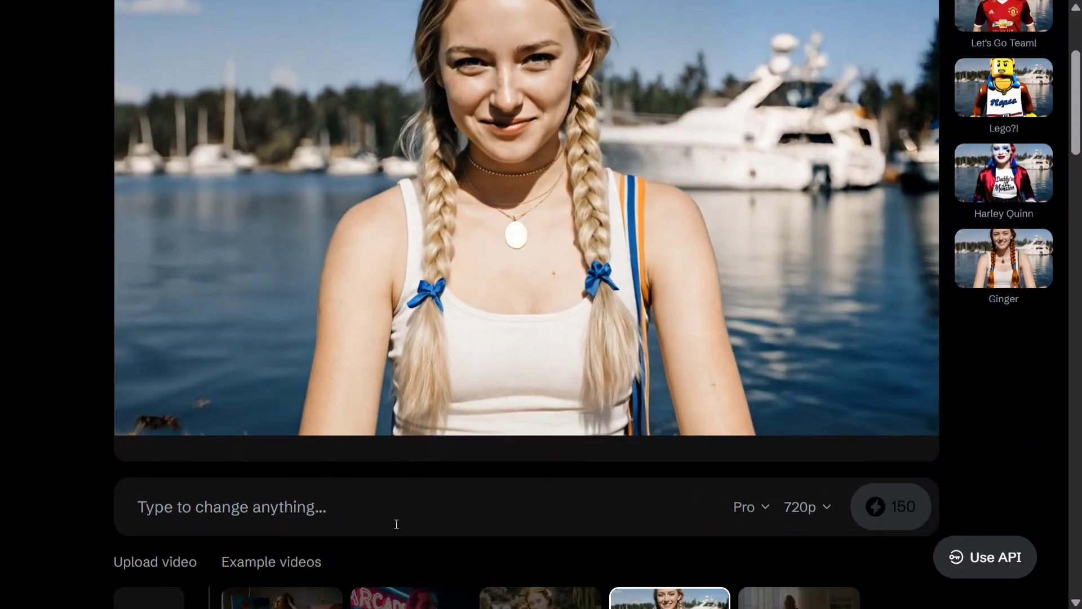
Paste the black hair with purple strand and neon top prompt, then generate for 150 credits.
{"action": "left_click", "coordinate": [329, 510]}
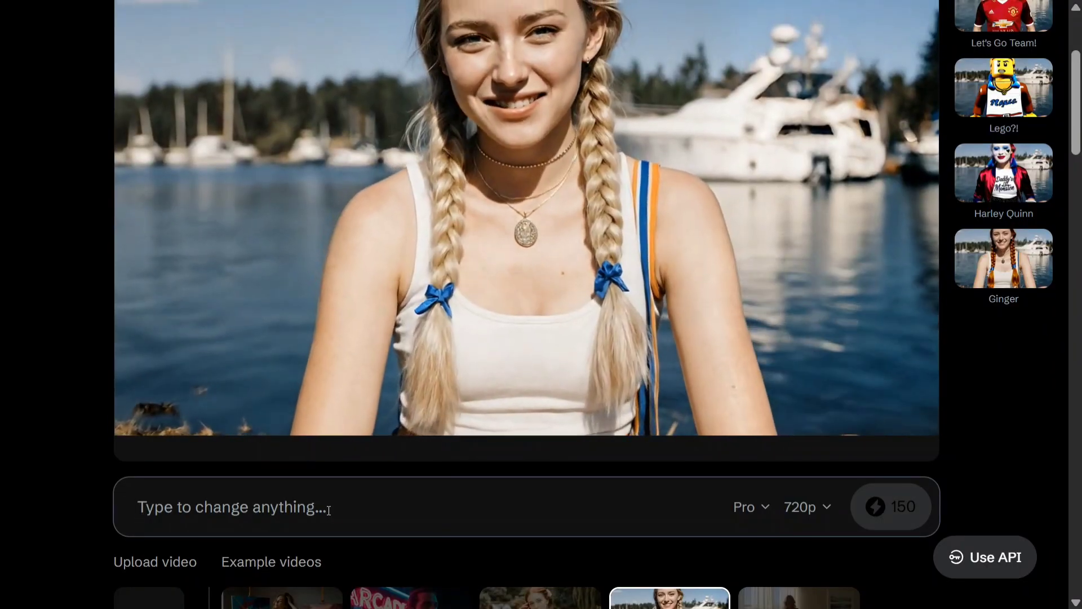
{"action": "type", "text": "Make the girl's hair black with a purple strand."}
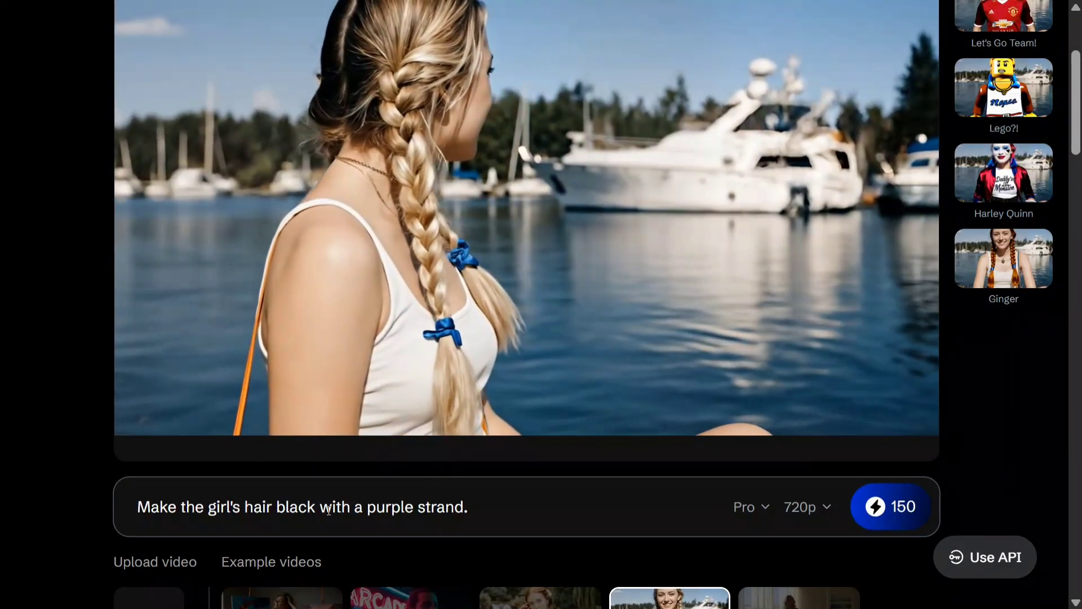
{"action": "type", "text": "Also change the top color to neon."}
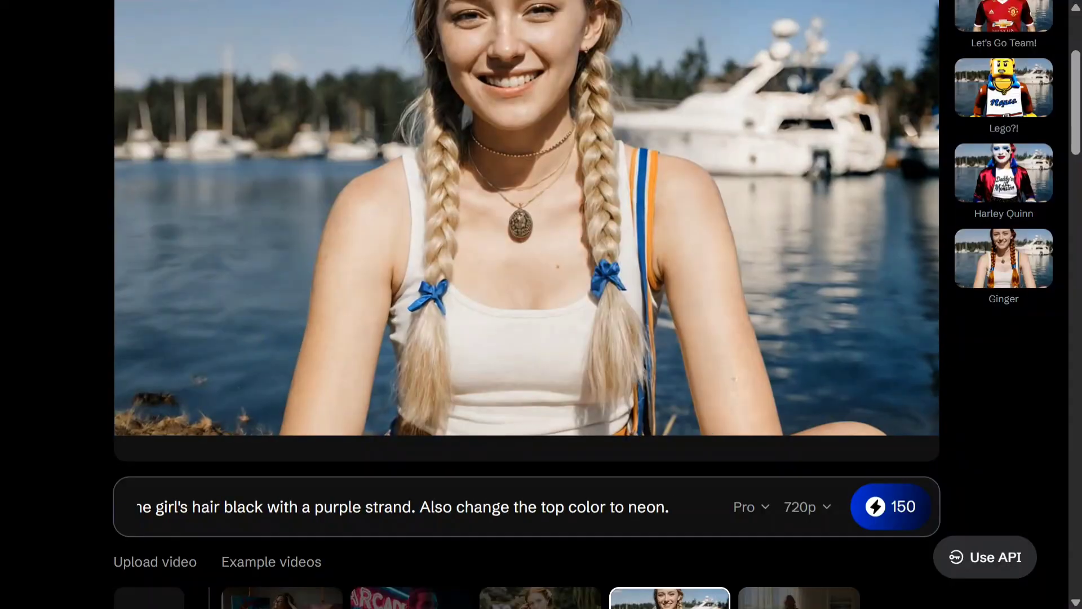
{"action": "left_click", "coordinate": [882, 505]}
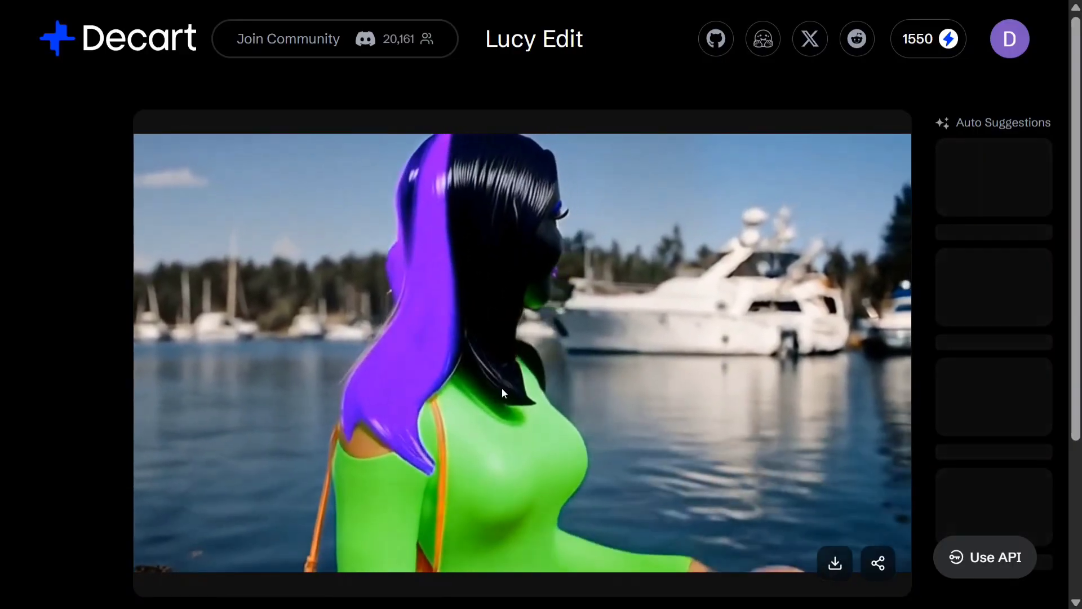
{"action": "scroll", "coordinate": [503, 392], "scroll_direction": "down", "scroll_amount": 4}
{"action": "scroll", "coordinate": [367, 495], "scroll_direction": "up", "scroll_amount": 2}
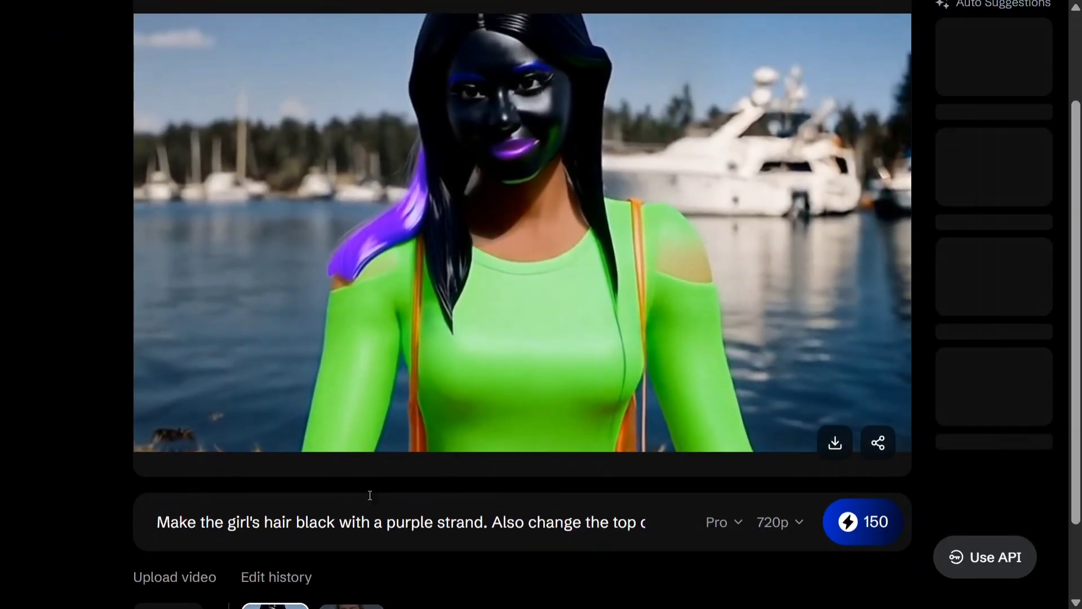
{"action": "scroll", "coordinate": [424, 407], "scroll_direction": "up", "scroll_amount": 2}
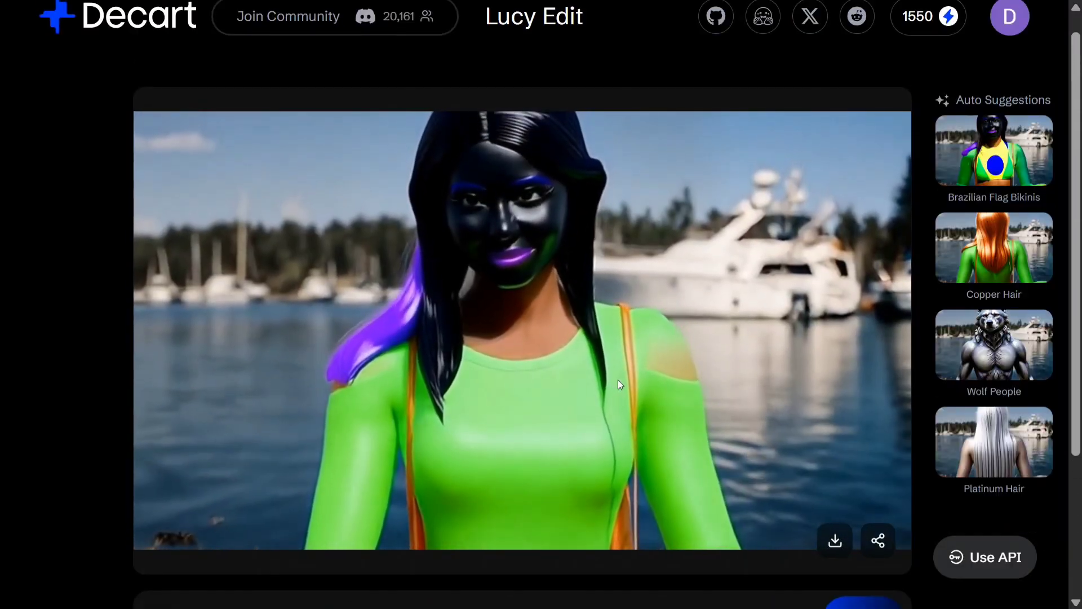
{"action": "scroll", "coordinate": [618, 380], "scroll_direction": "down", "scroll_amount": 2}
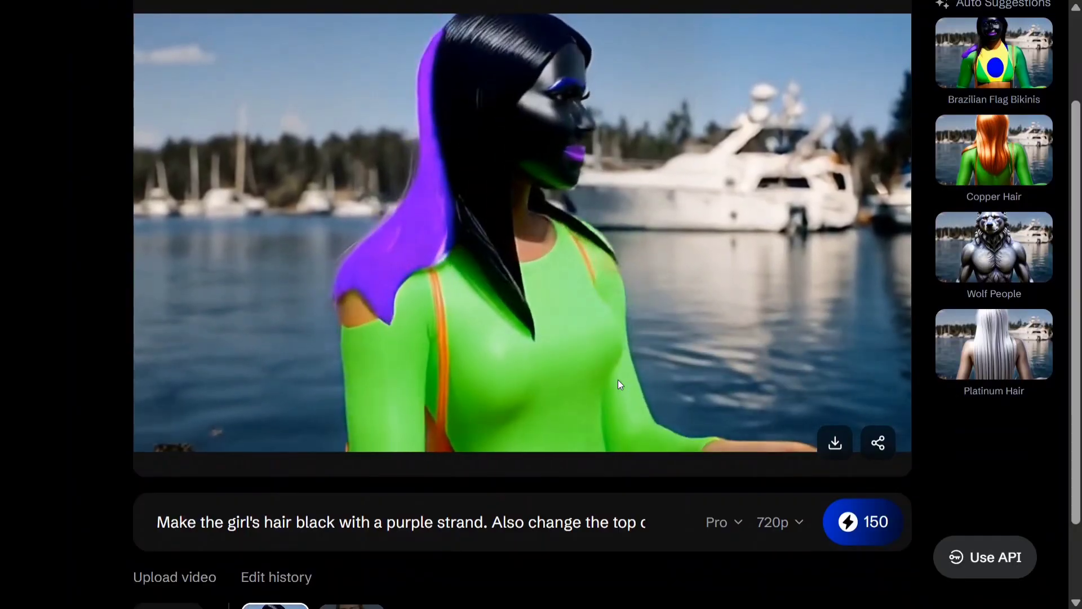
{"action": "scroll", "coordinate": [617, 380], "scroll_direction": "up", "scroll_amount": 2}
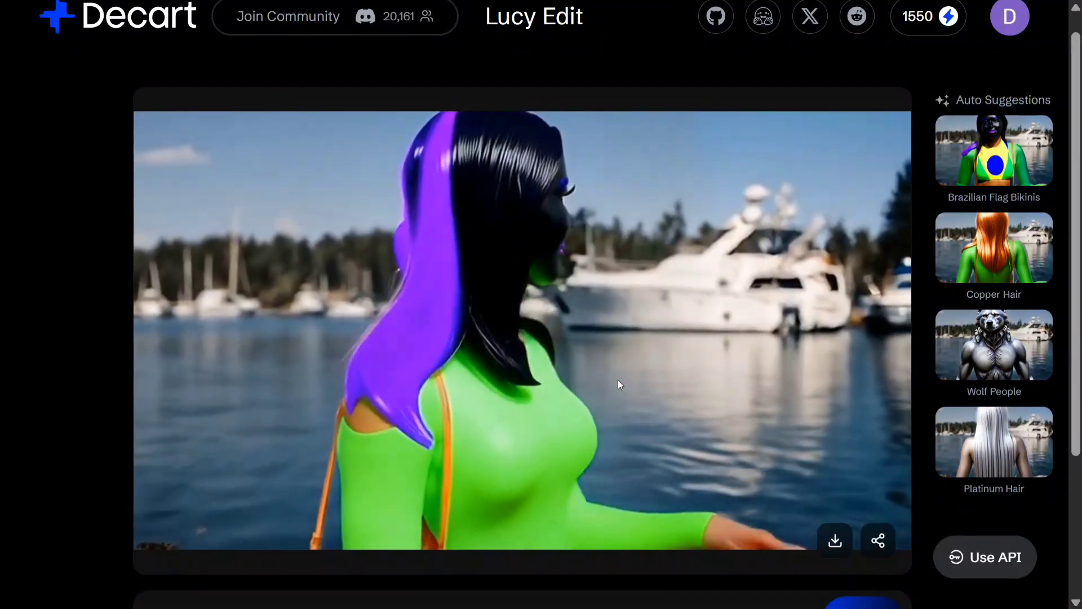
{"action": "scroll", "coordinate": [617, 380], "scroll_direction": "down", "scroll_amount": 2}
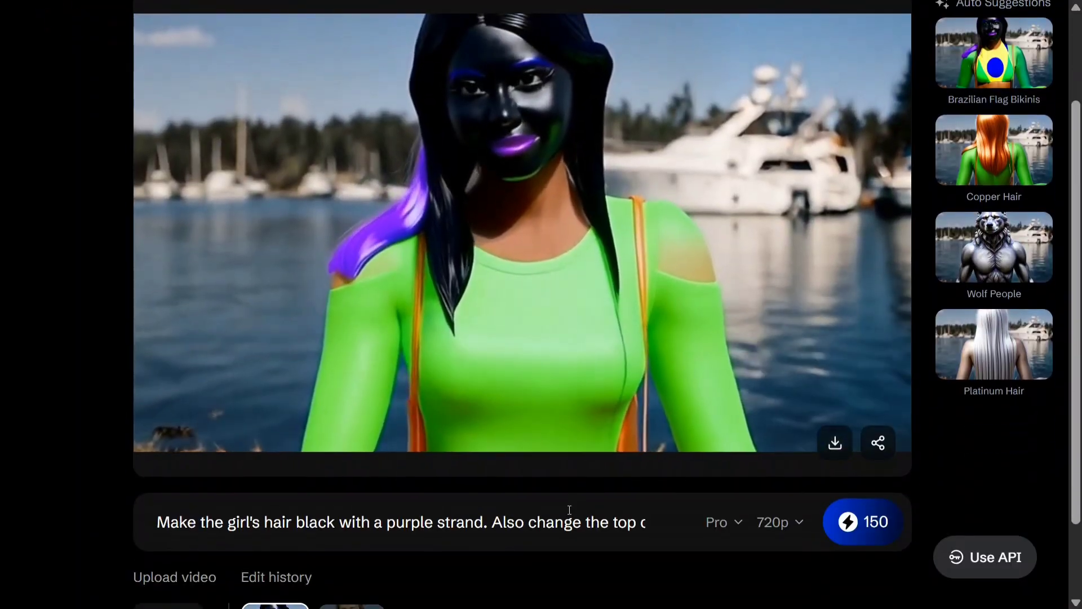
{"action": "left_click_drag", "start_coordinate": [492, 522], "coordinate": [648, 523]}
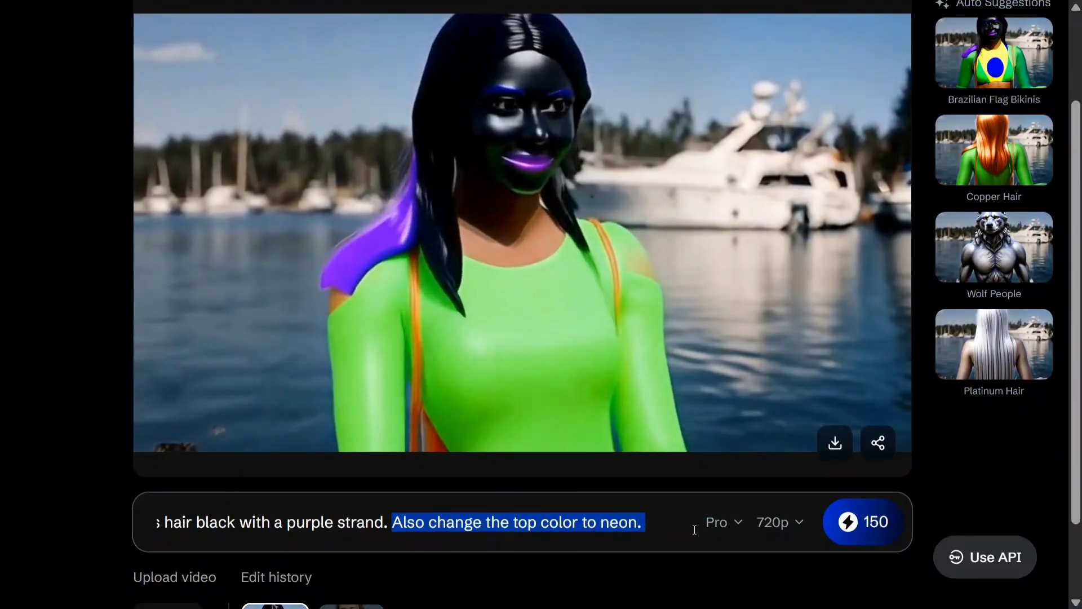
{"action": "left_click", "coordinate": [557, 533]}
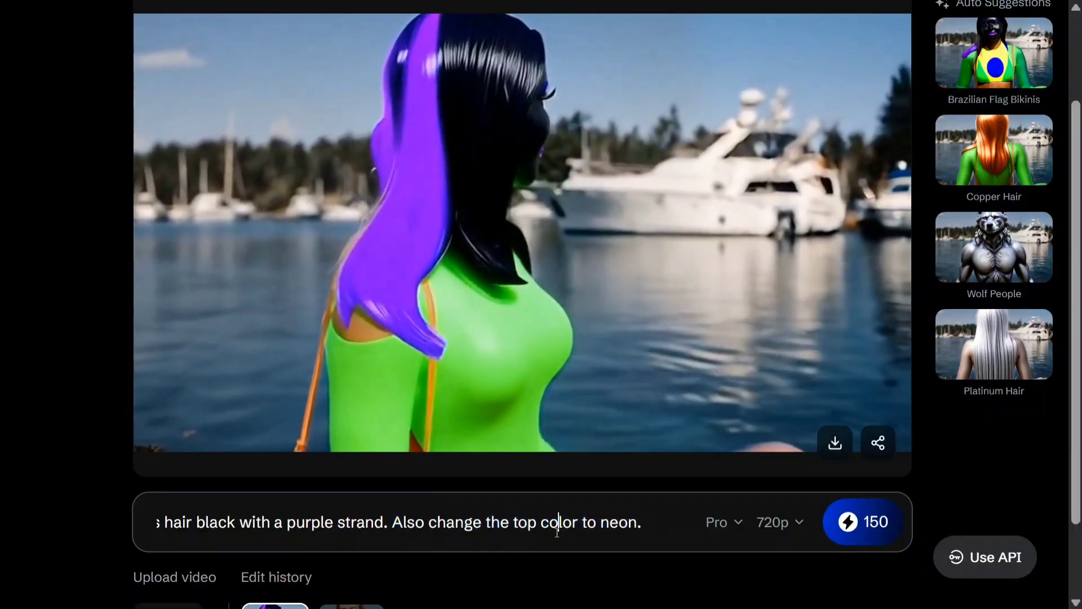
{"action": "scroll", "coordinate": [557, 532], "scroll_direction": "down", "scroll_amount": 2}
{"action": "scroll", "coordinate": [556, 532], "scroll_direction": "up", "scroll_amount": 4}
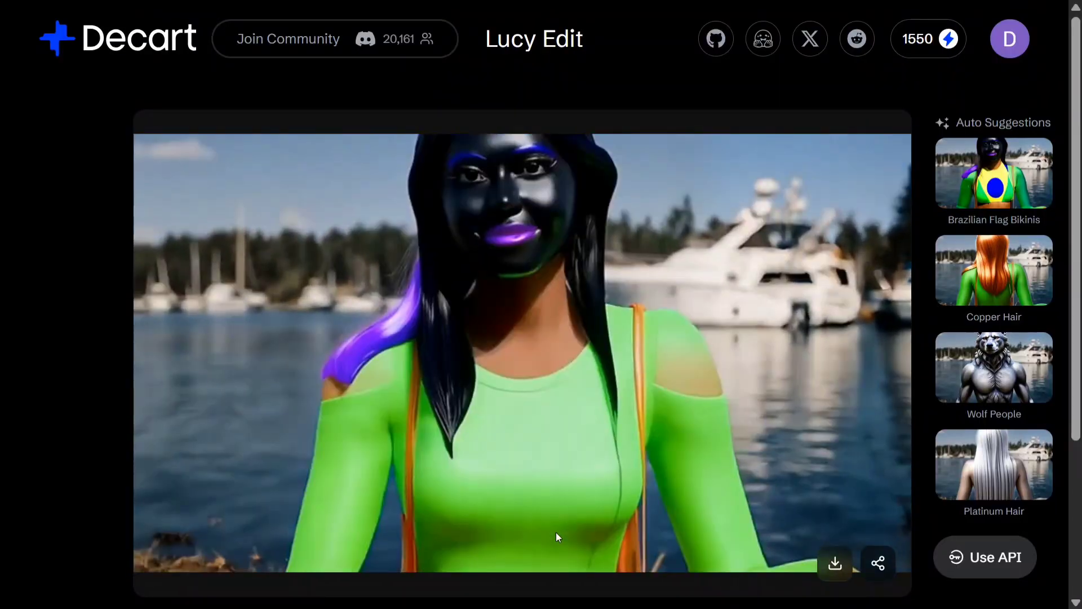
Scroll through the Lucy-Edit-Dev model card's features and Demos, then move to the README with the samples.
{"action": "key", "text": "ctrl+Tab"}
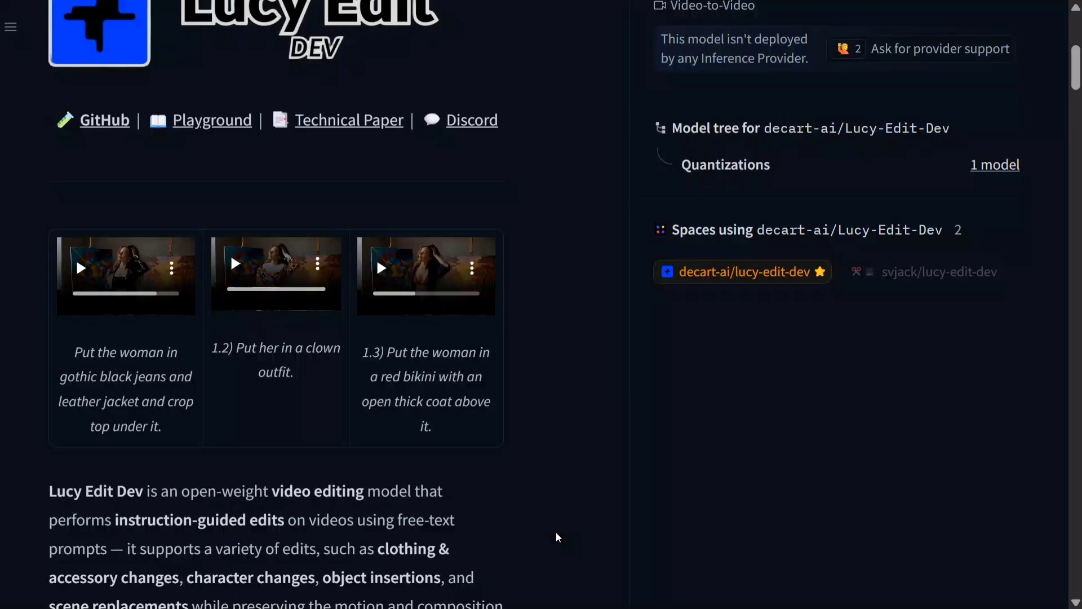
{"action": "scroll", "coordinate": [556, 532], "scroll_direction": "up", "scroll_amount": 7}
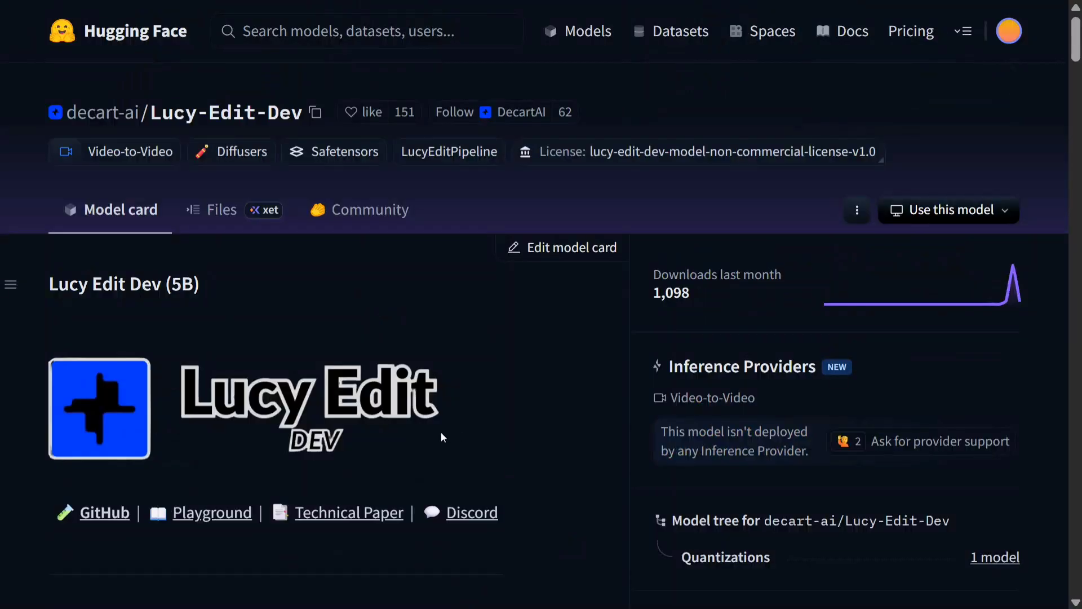
{"action": "scroll", "coordinate": [306, 462], "scroll_direction": "down", "scroll_amount": 7}
{"action": "scroll", "coordinate": [306, 462], "scroll_direction": "down", "scroll_amount": 7}
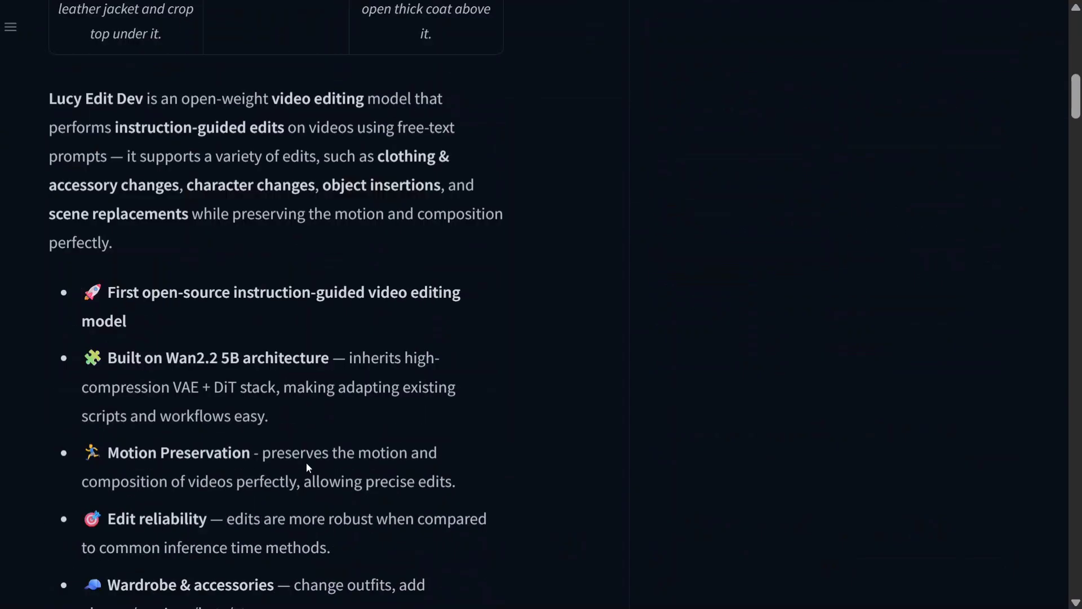
{"action": "scroll", "coordinate": [305, 457], "scroll_direction": "down", "scroll_amount": 2}
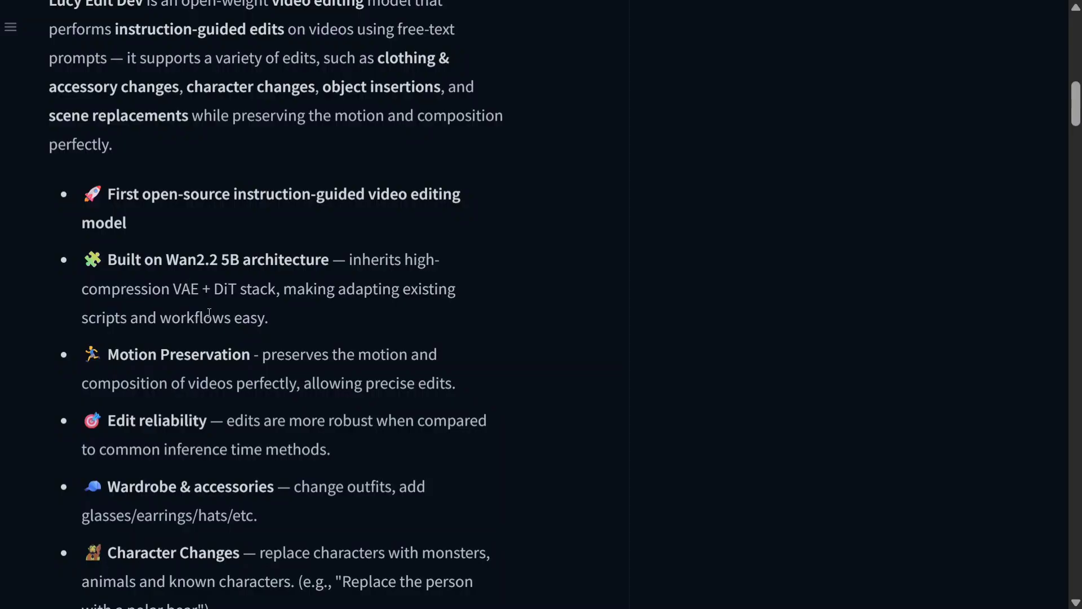
{"action": "scroll", "coordinate": [217, 319], "scroll_direction": "down", "scroll_amount": 5}
{"action": "scroll", "coordinate": [225, 326], "scroll_direction": "down", "scroll_amount": 5}
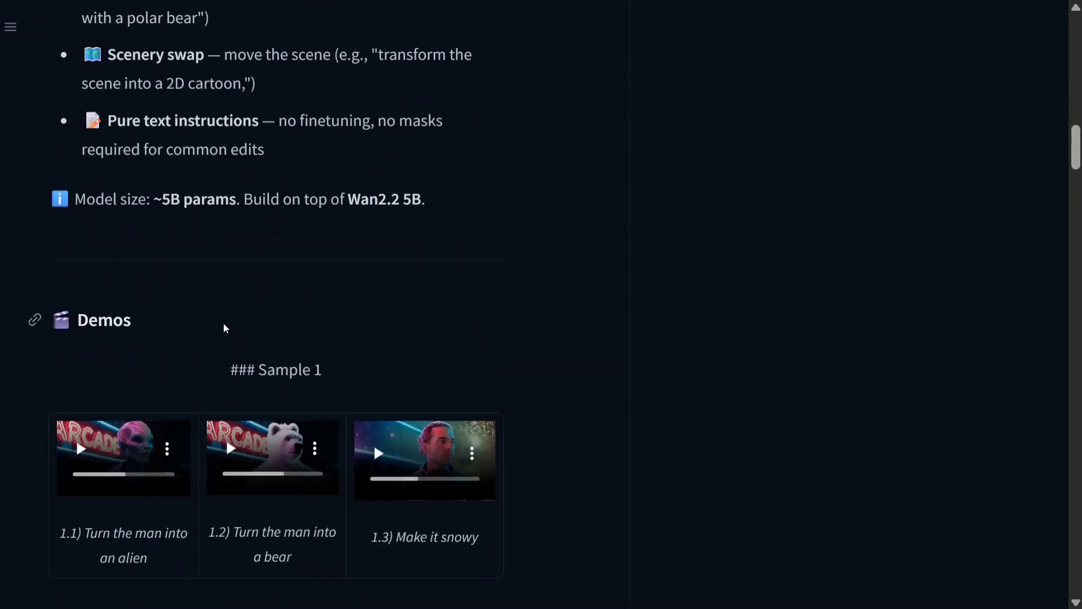
{"action": "scroll", "coordinate": [226, 328], "scroll_direction": "down", "scroll_amount": 5}
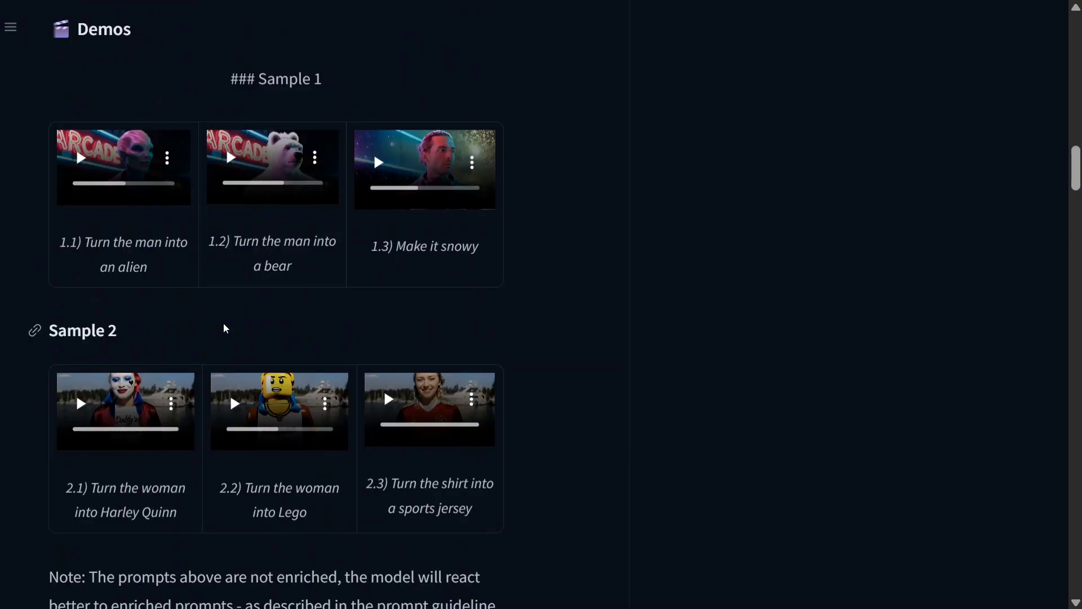
{"action": "key", "text": "ctrl+Tab"}
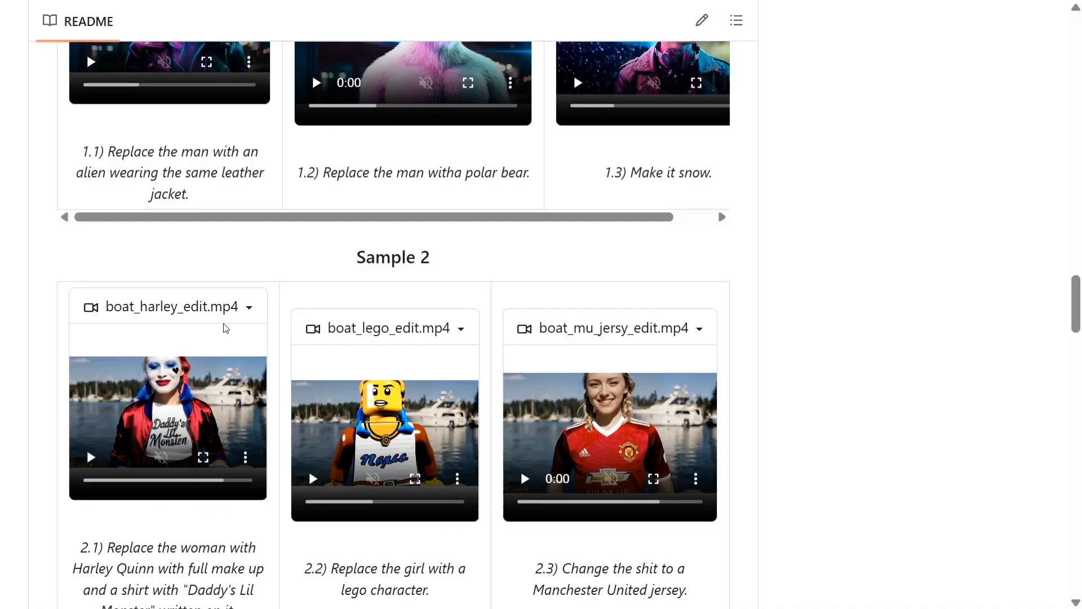
Scroll up to the Lucy-Edit-ComfyUI file list showing video_processor_node.py and README.md.
{"action": "scroll", "coordinate": [226, 328], "scroll_direction": "up", "scroll_amount": 20}
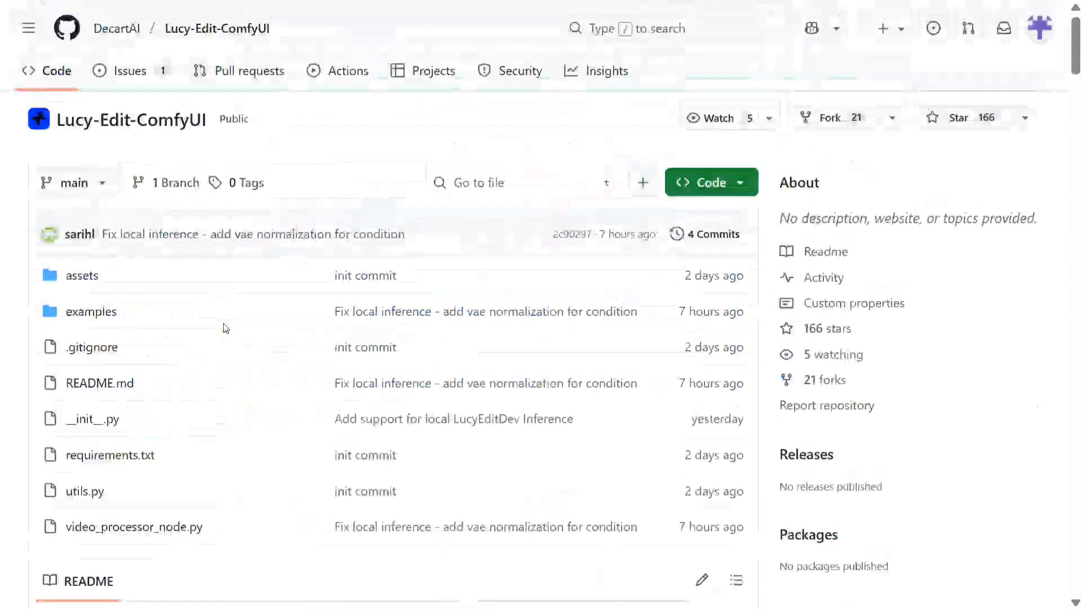